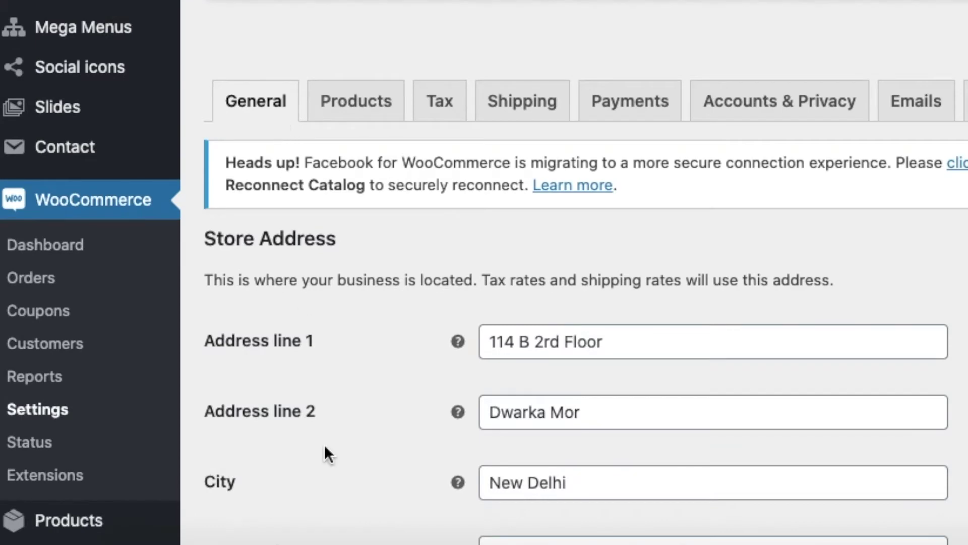
- Save the general store settings with Enable taxes checked, then go to the Tax settings
scroll(324, 449, down, 7)
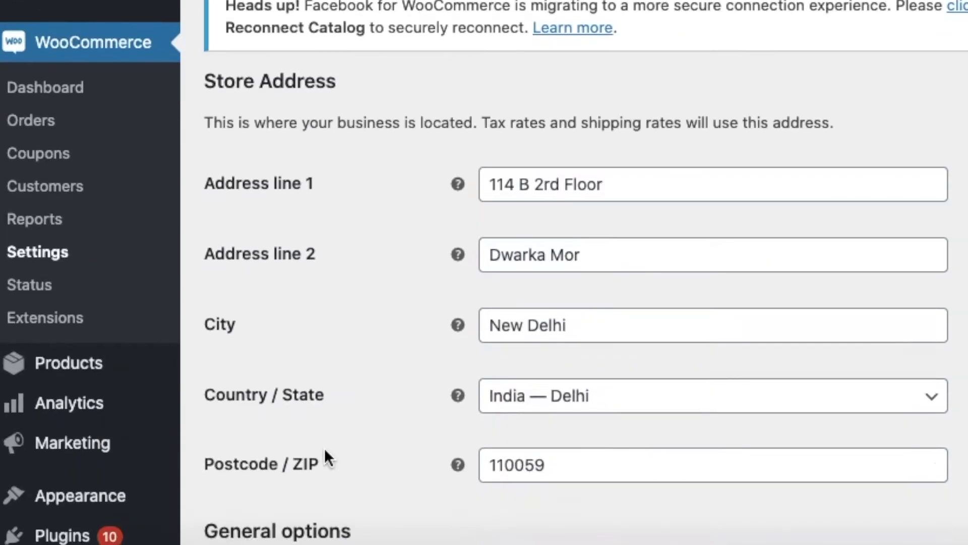
scroll(474, 431, down, 8)
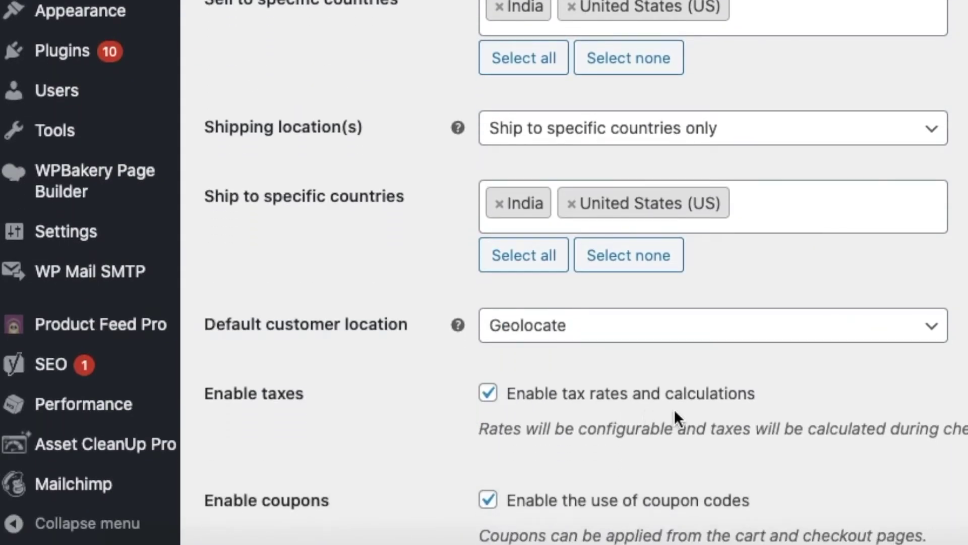
scroll(502, 469, down, 1)
scroll(500, 462, down, 10)
click(274, 427)
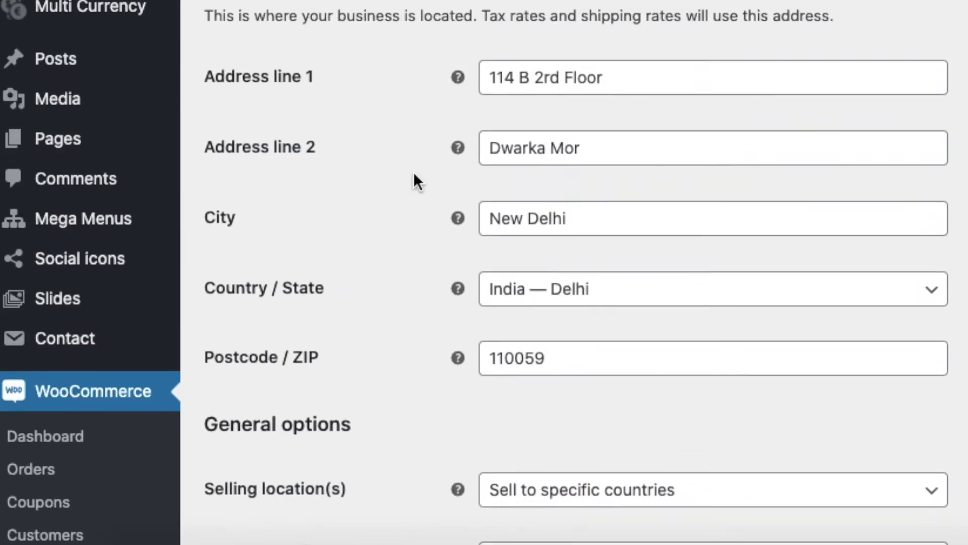
scroll(413, 174, up, 7)
click(437, 188)
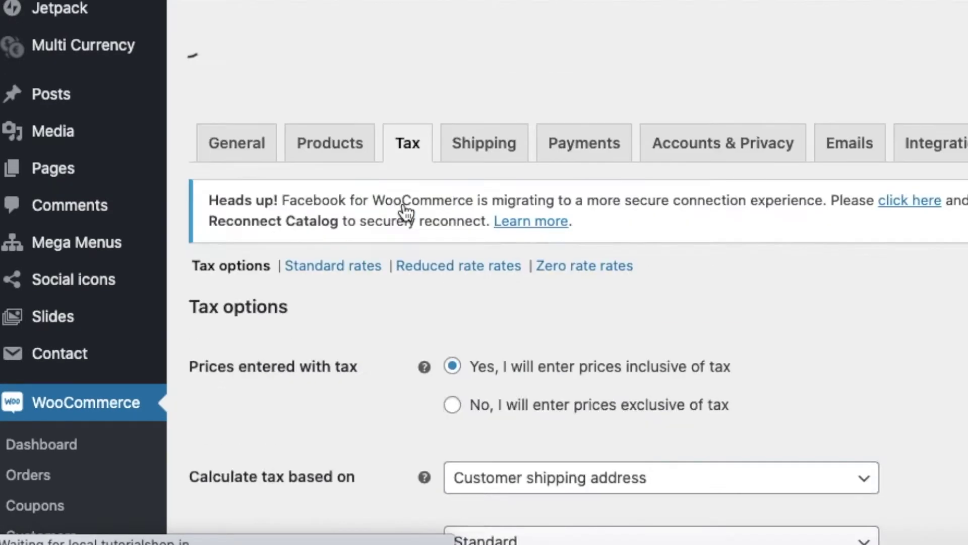
scroll(406, 213, down, 6)
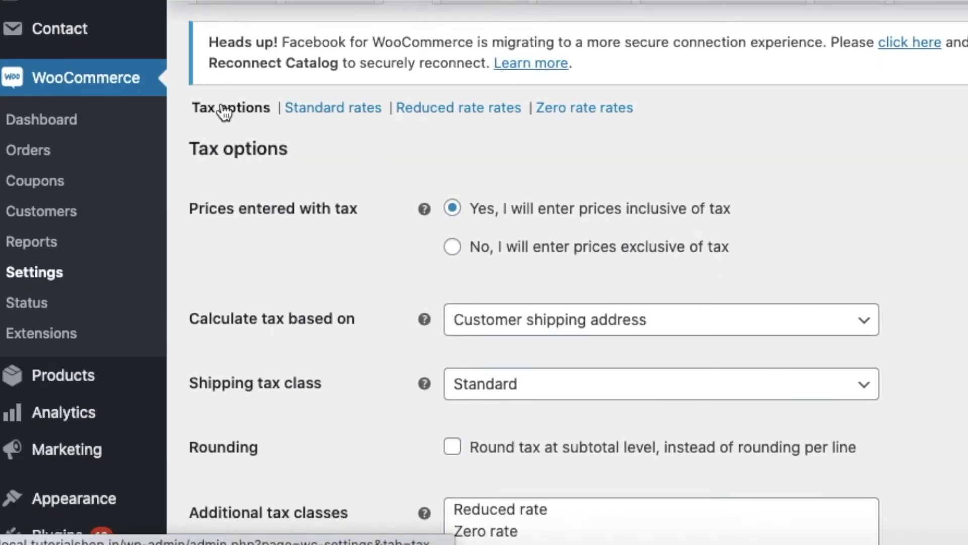
scroll(422, 297, down, 4)
click(538, 334)
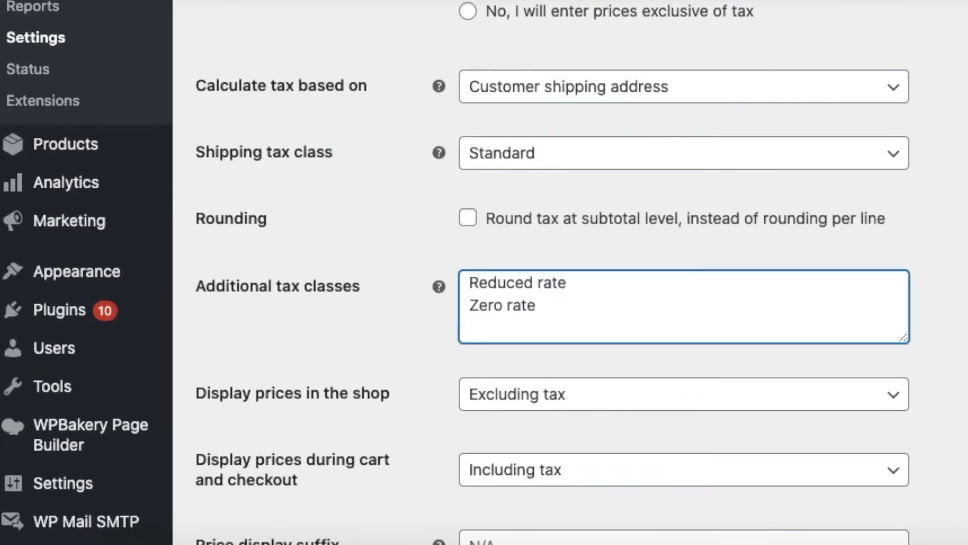
text(aksdjf)
key(Return)
text(asdf)
key(Return)
text(adsf)
key(Return)
text(asdf)
key(Return)
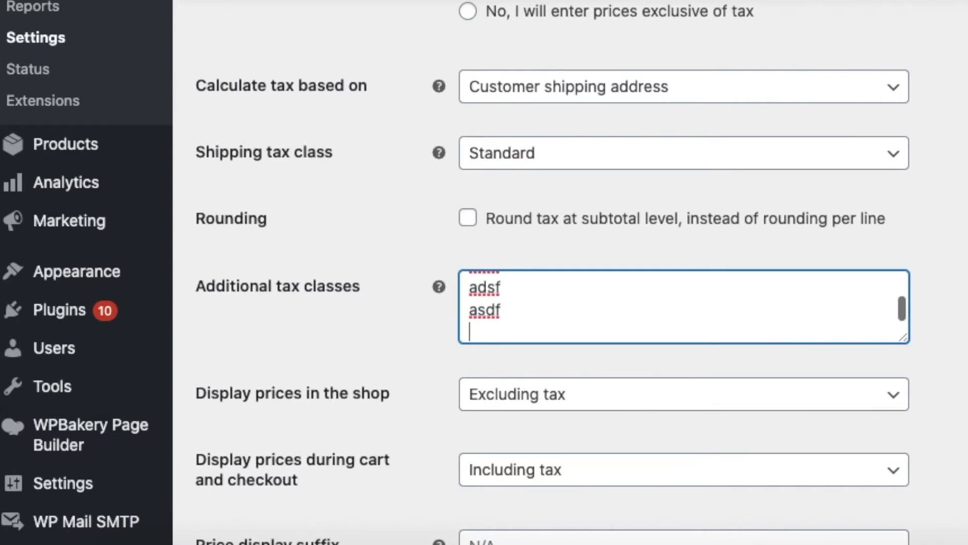
key(shift+Up)
key(shift+Up)
key(shift+Up)
key(shift+Up)
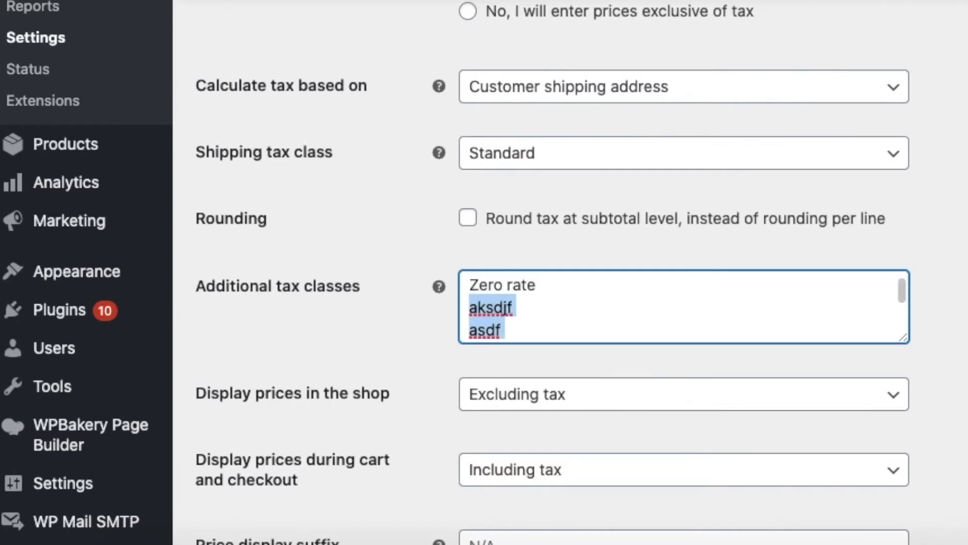
key(BackSpace)
key(BackSpace)
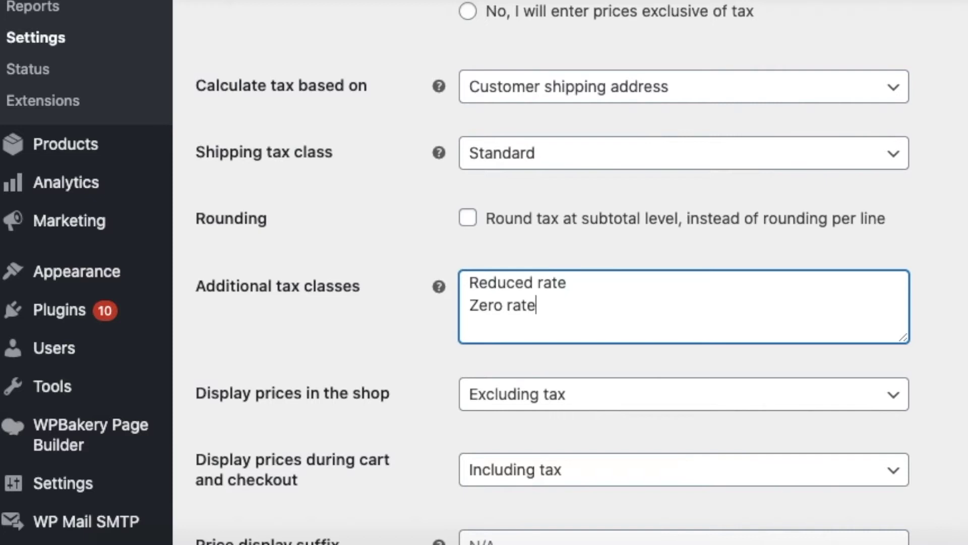
scroll(484, 272, up, 4)
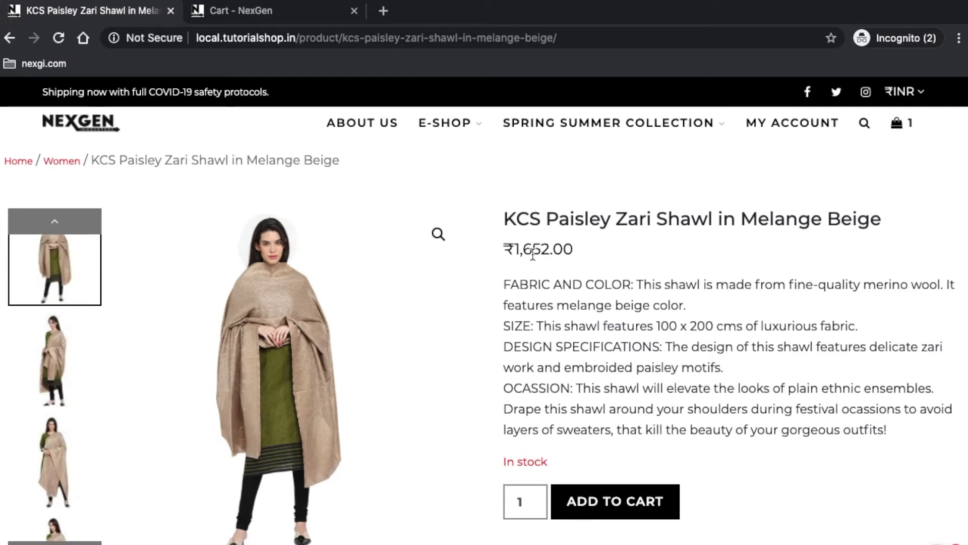
- Add the KCS Paisley Zari Shawl to the cart and view the ₹1,652.00 cart total
click(575, 501)
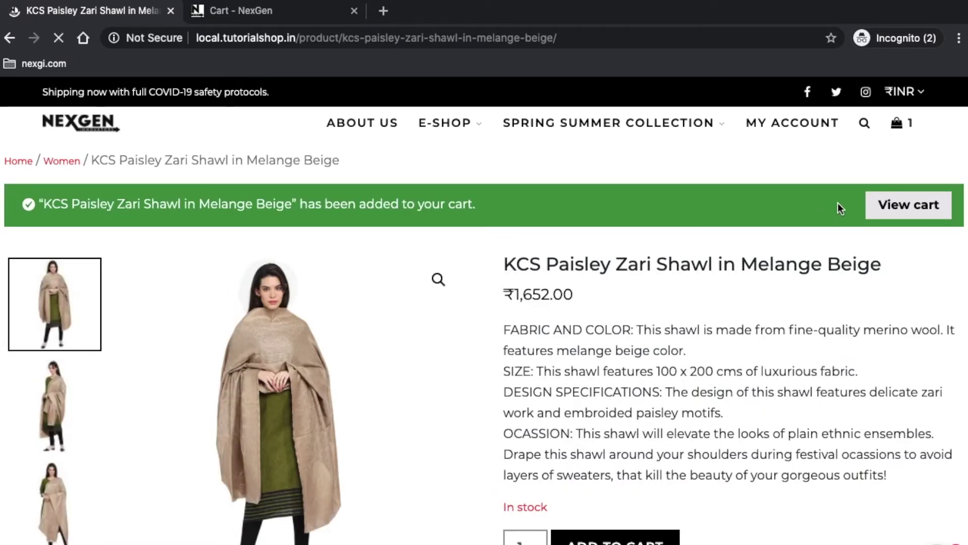
click(900, 217)
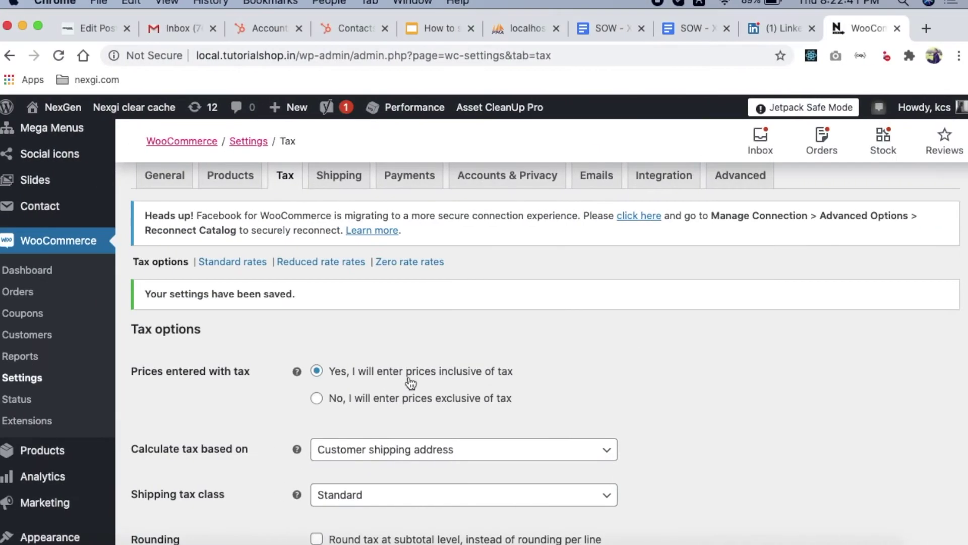
- Choose 'No, I will enter prices exclusive of tax' and save the tax options
click(317, 398)
scroll(334, 400, down, 10)
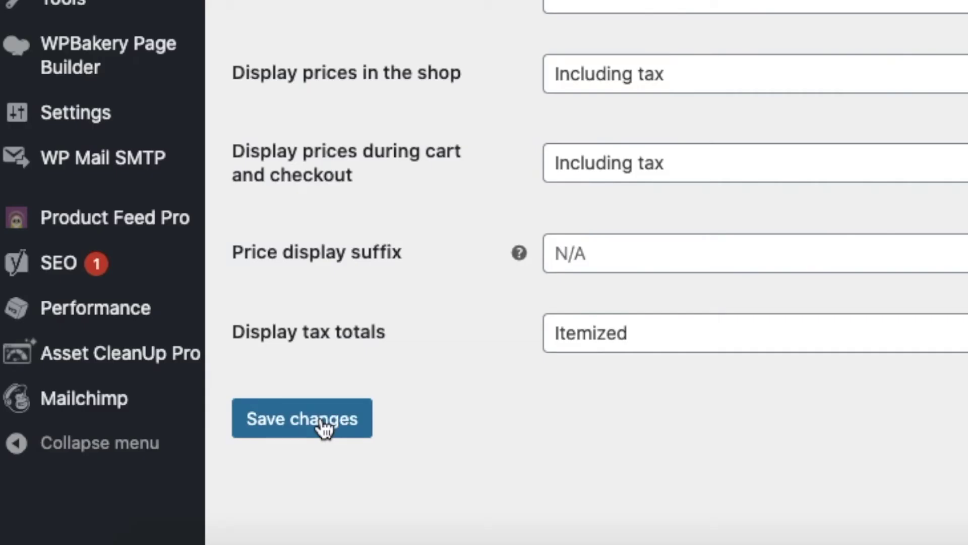
click(323, 429)
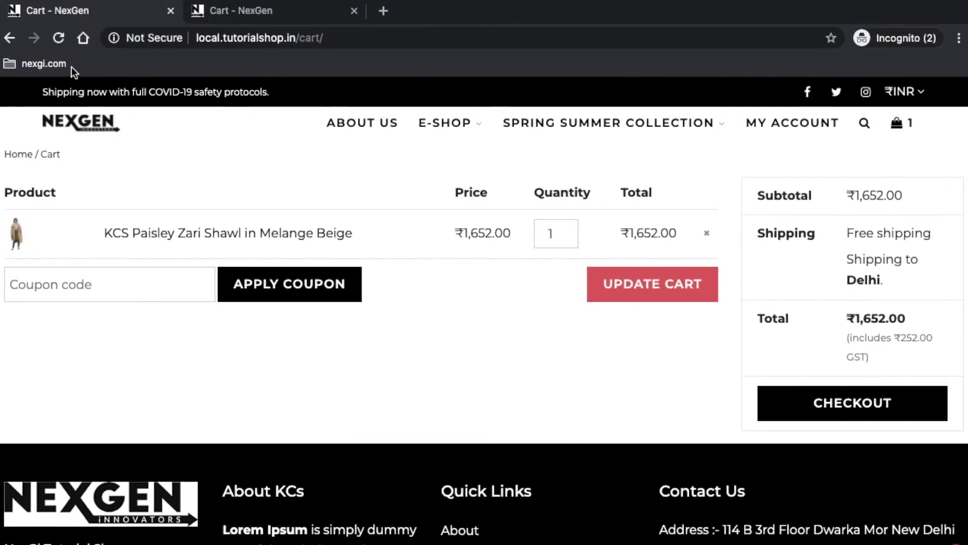
- Reload the cart to see the shawl at ₹1,949.36 with ₹297.36 GST, then open its product page
click(58, 39)
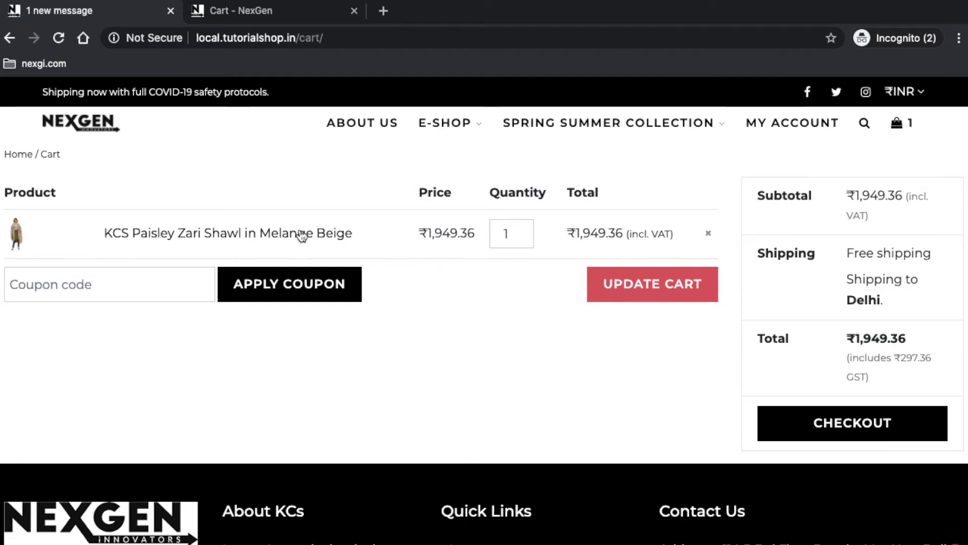
click(239, 234)
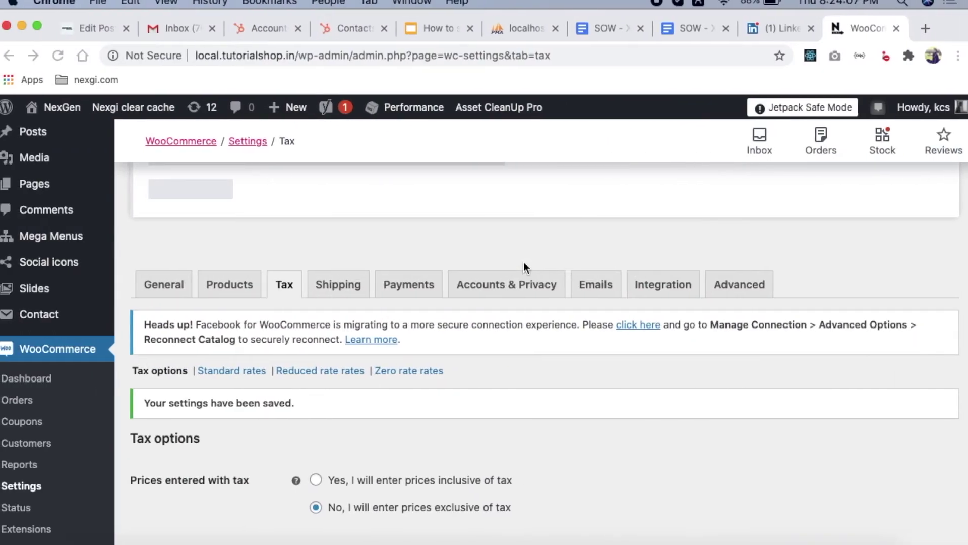
- Set shop prices to display excluding tax, save, and reload to see the shawl at ₹1,652.00
scroll(430, 391, down, 10)
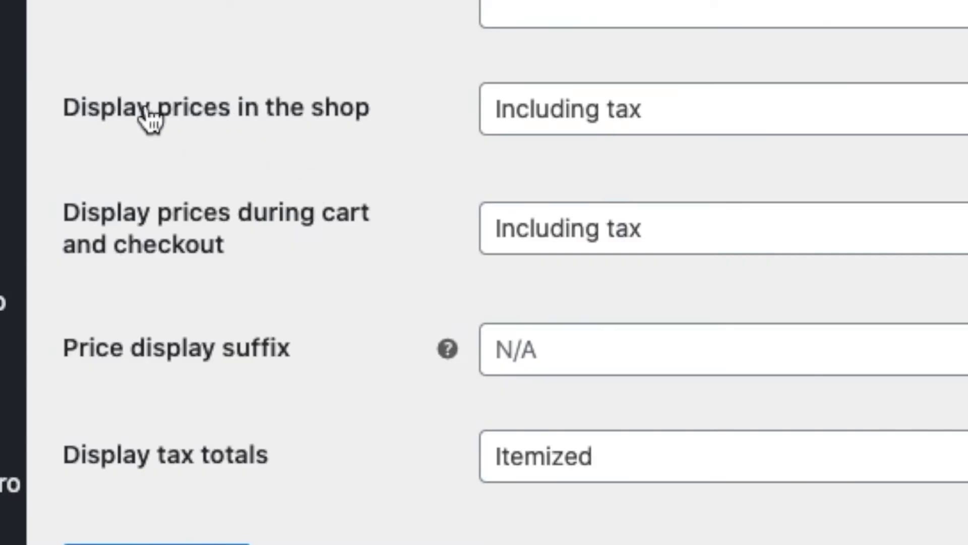
click(525, 127)
click(528, 214)
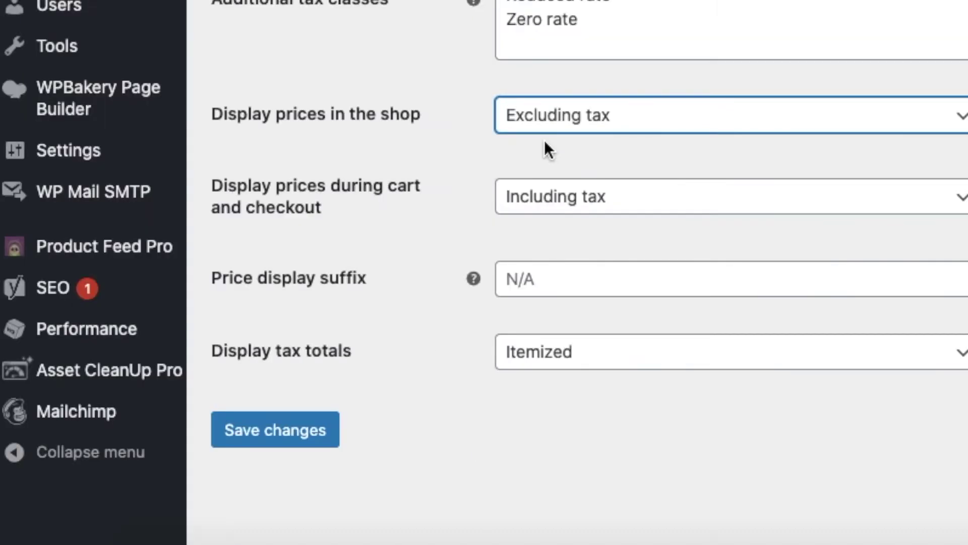
scroll(450, 168, up, 10)
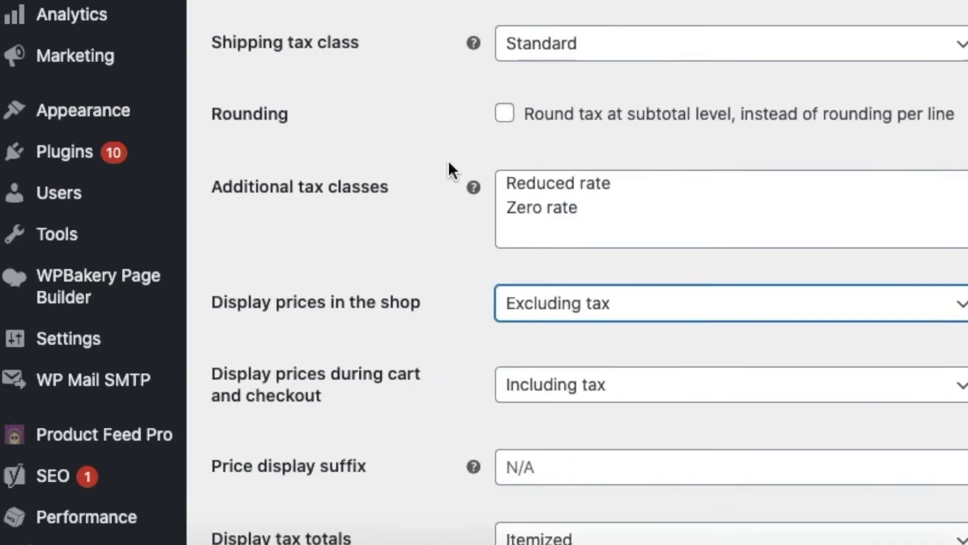
scroll(501, 260, down, 10)
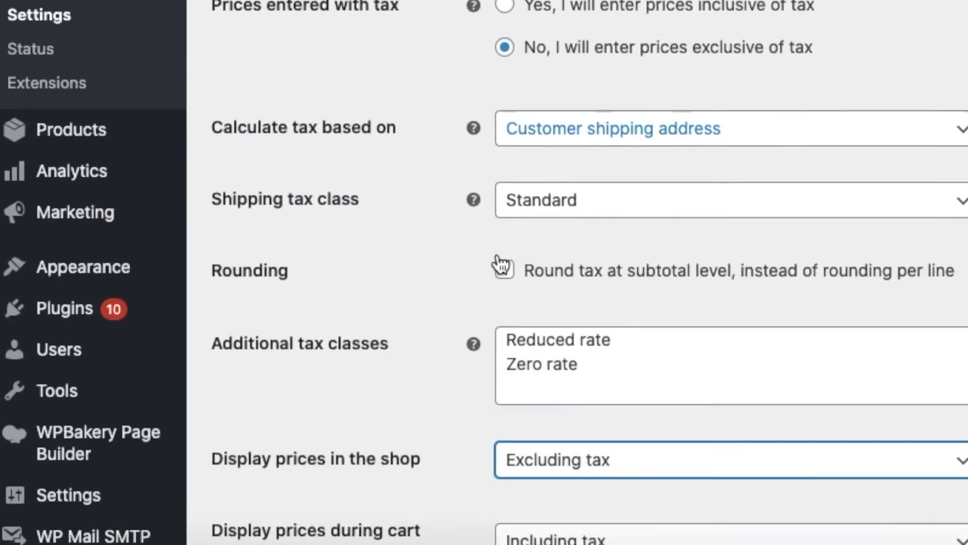
scroll(498, 254, up, 12)
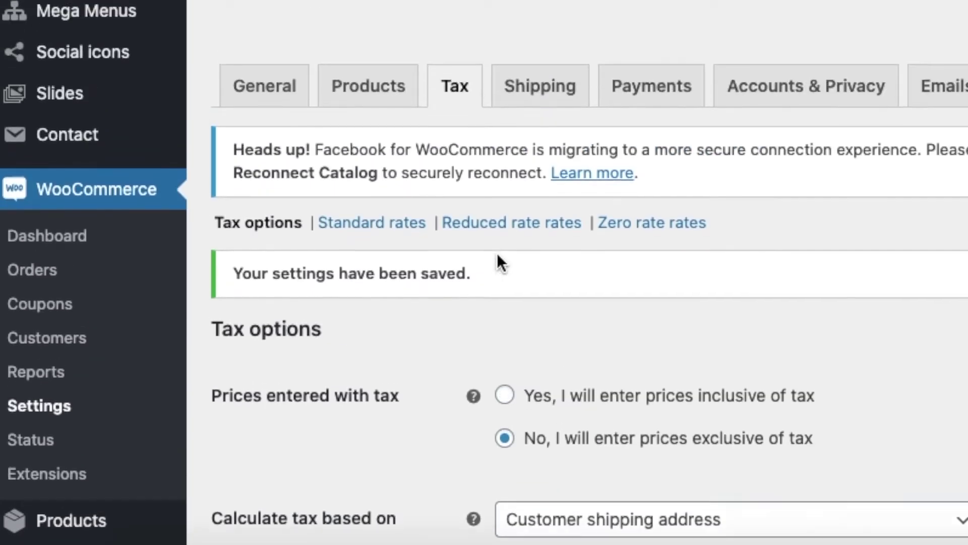
scroll(498, 257, down, 3)
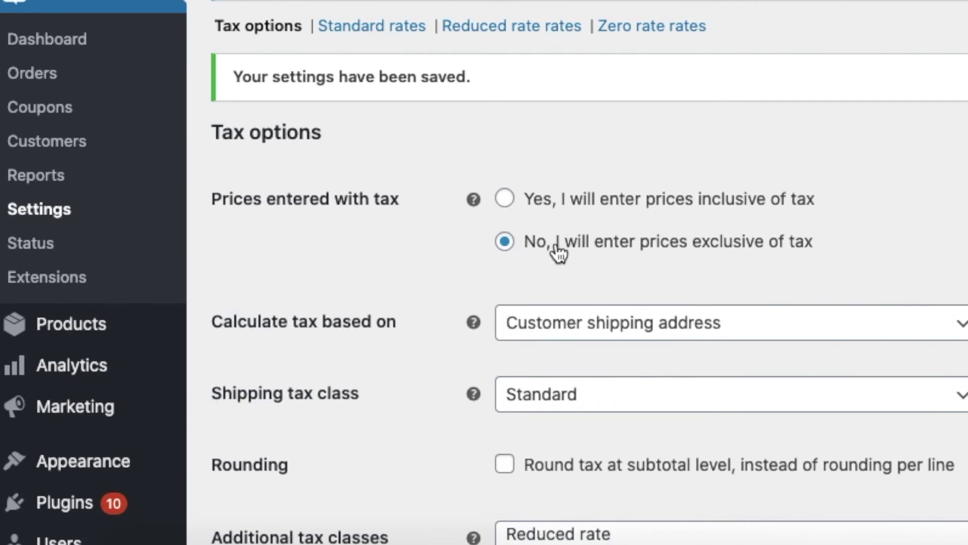
scroll(301, 385, down, 10)
click(294, 426)
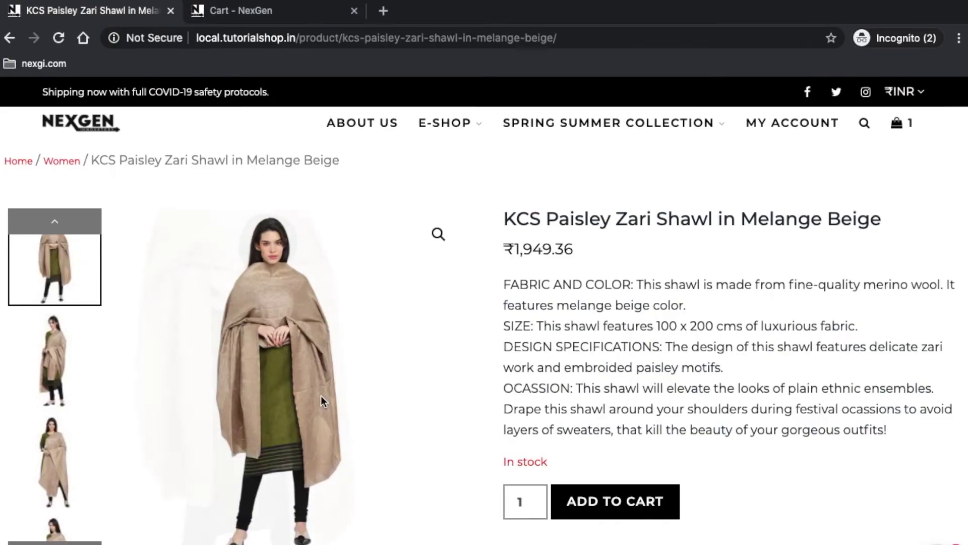
click(58, 38)
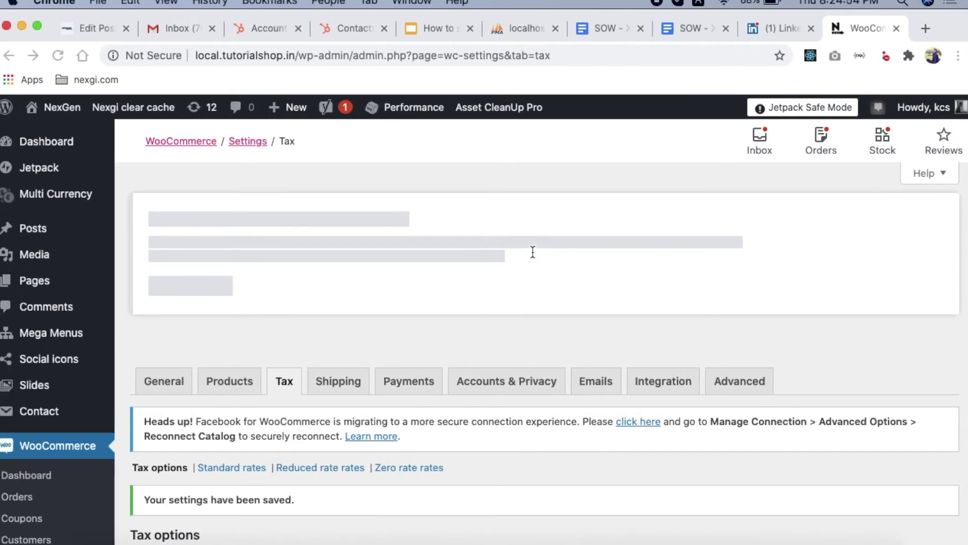
scroll(358, 471, down, 5)
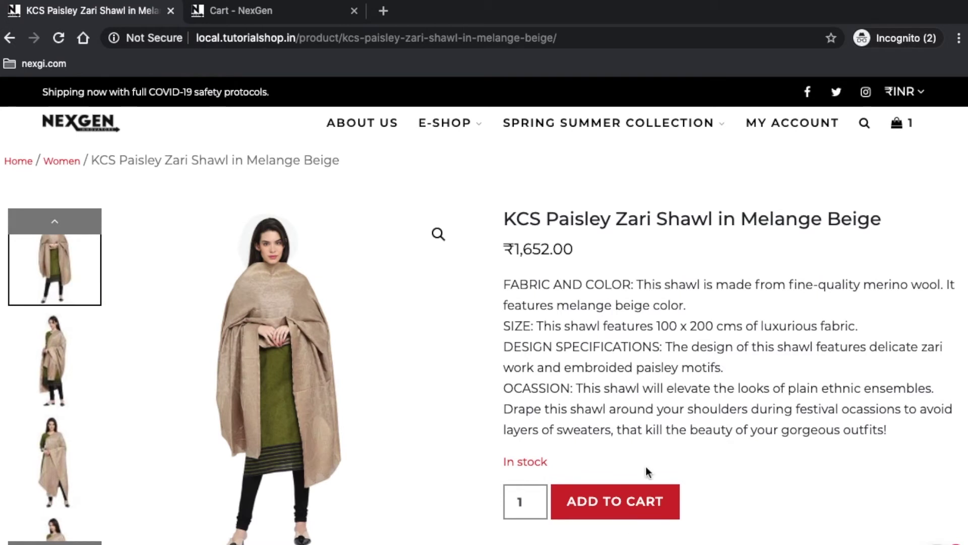
- Check the mini-cart showing the shawl's ₹1,949.36 subtotal, then return to the Tax settings
click(897, 123)
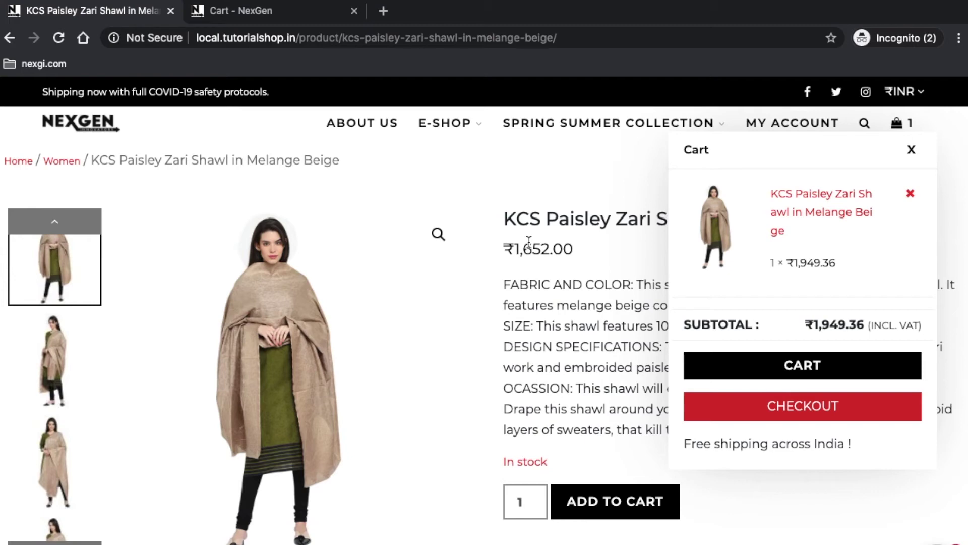
key(ctrl+Left)
scroll(406, 402, down, 6)
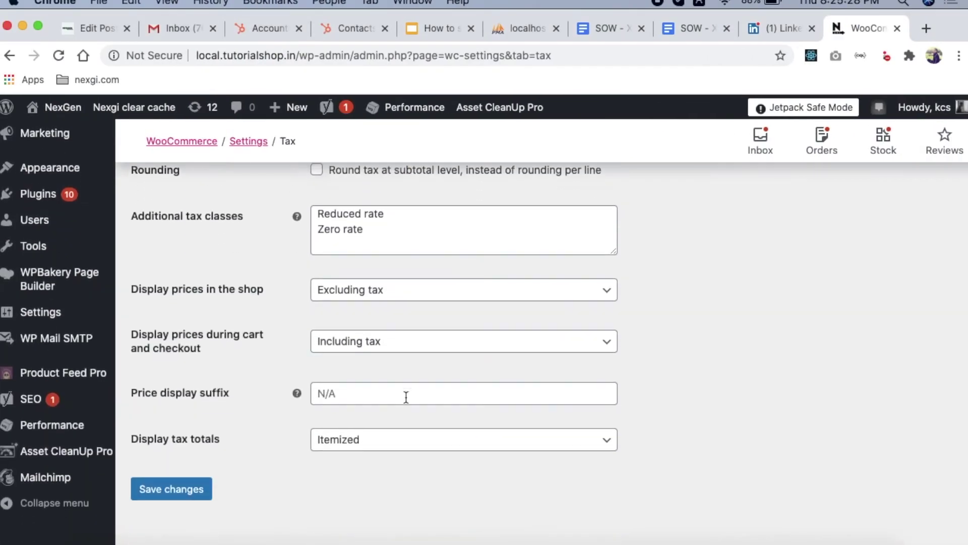
- Set shop prices to display including tax, keep cart and checkout including tax, and save
scroll(406, 397, down, 1)
click(338, 275)
click(331, 298)
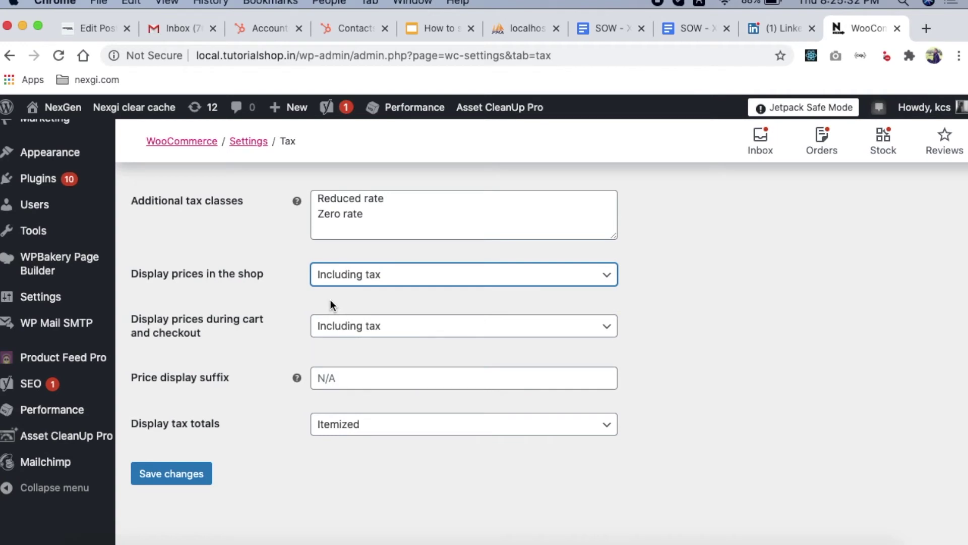
click(370, 327)
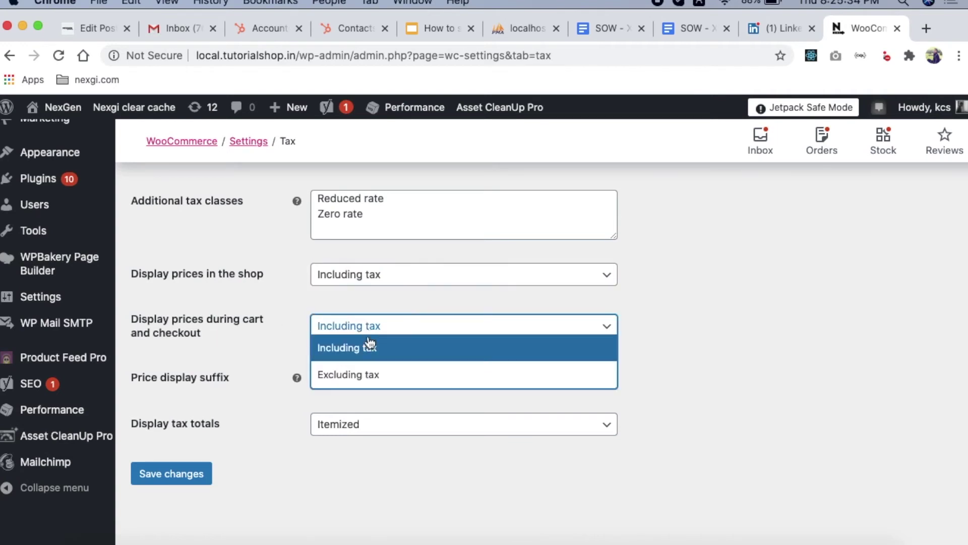
click(366, 373)
click(355, 333)
click(350, 345)
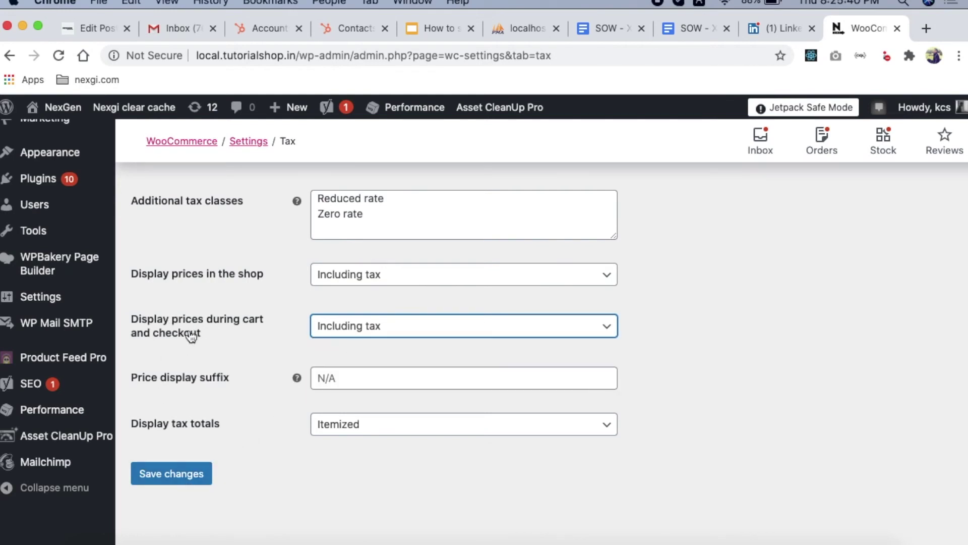
click(172, 473)
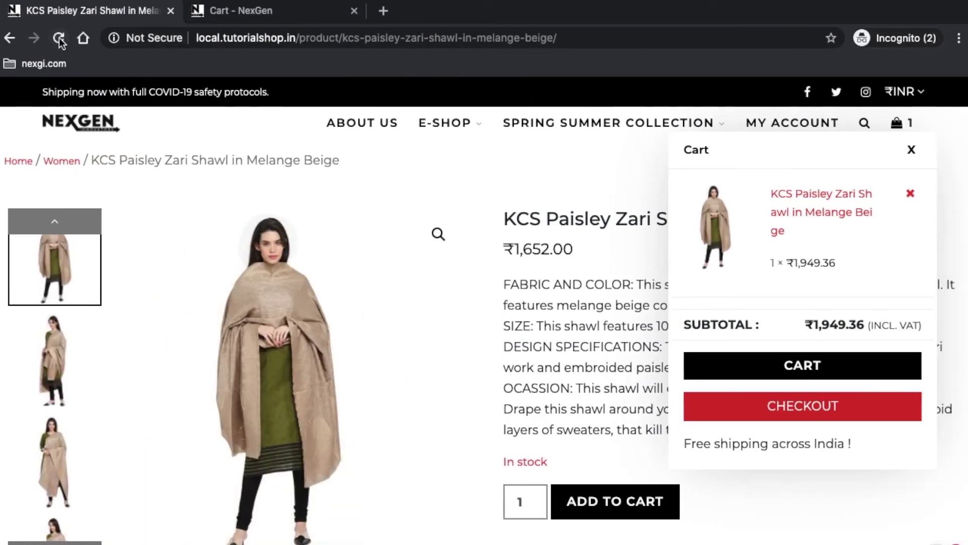
- Reload the shawl's page and open the full cart showing ₹1,949.36, then return to Tax settings
click(59, 39)
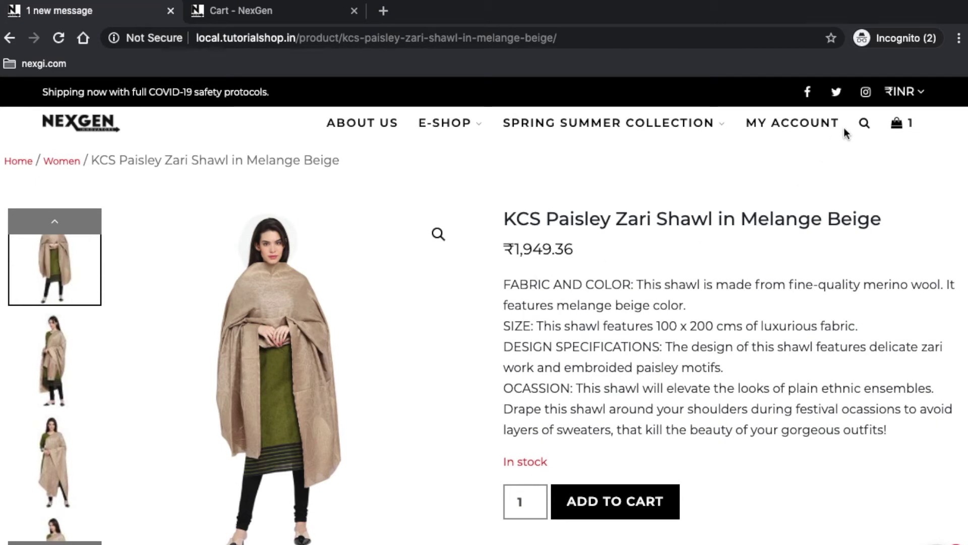
click(896, 123)
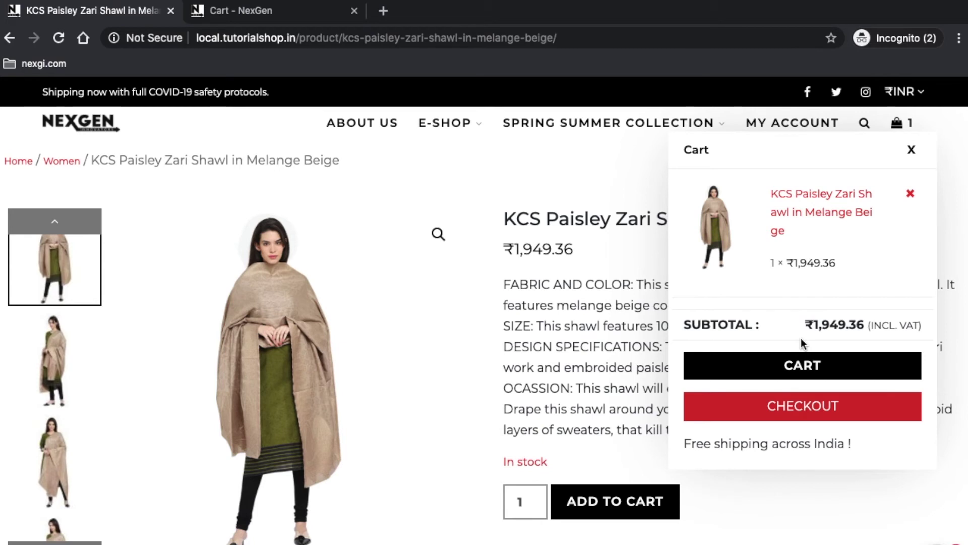
click(804, 373)
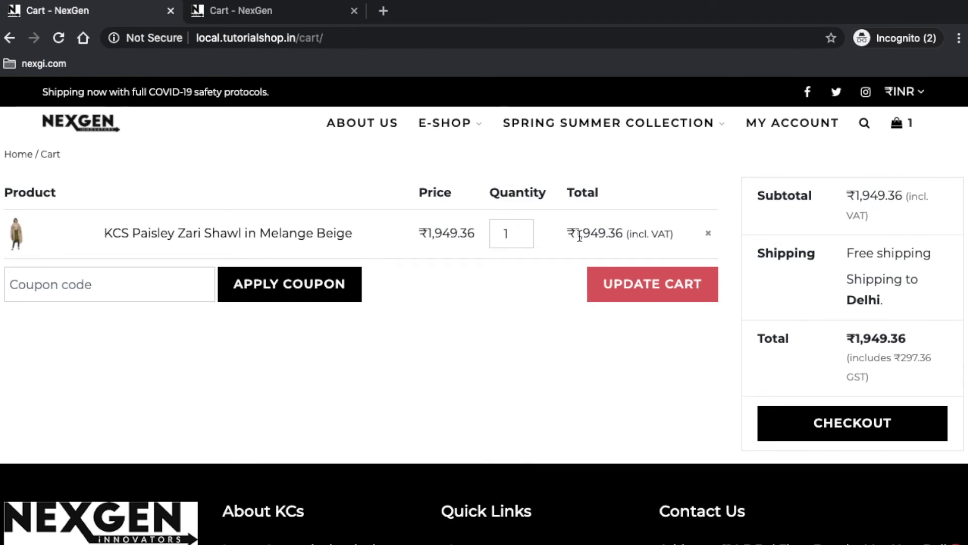
key(ctrl+Left)
- Change cart and checkout price display to Excluding tax and save the tax options
scroll(282, 422, down, 10)
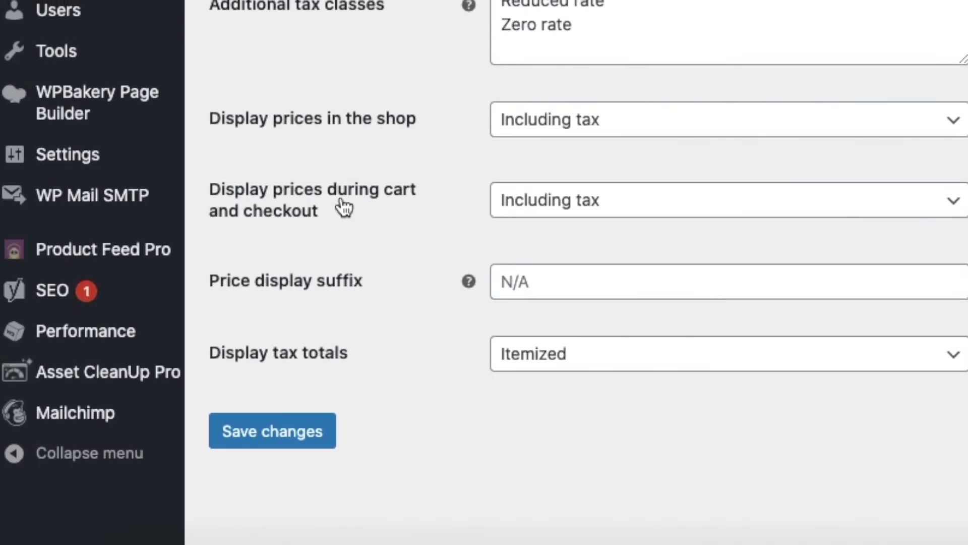
click(548, 207)
click(547, 271)
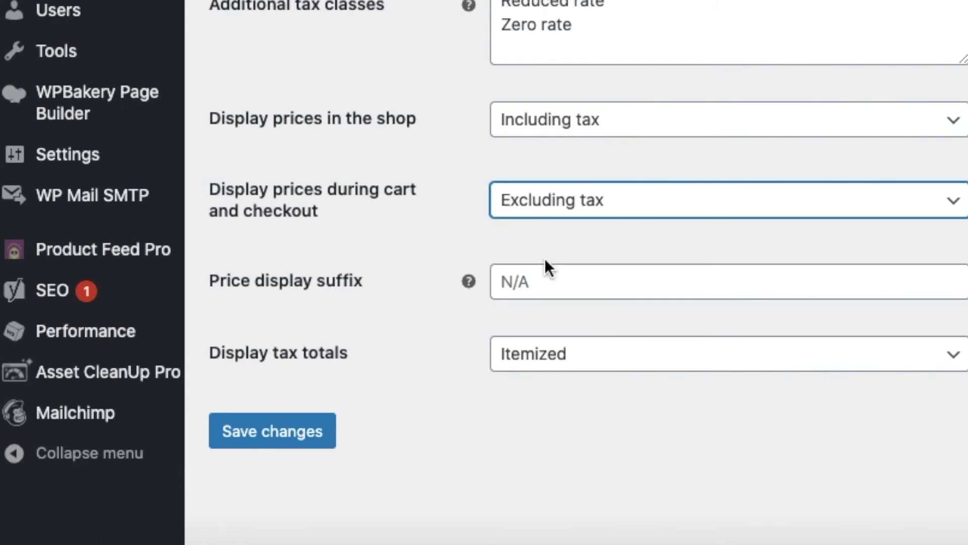
click(305, 421)
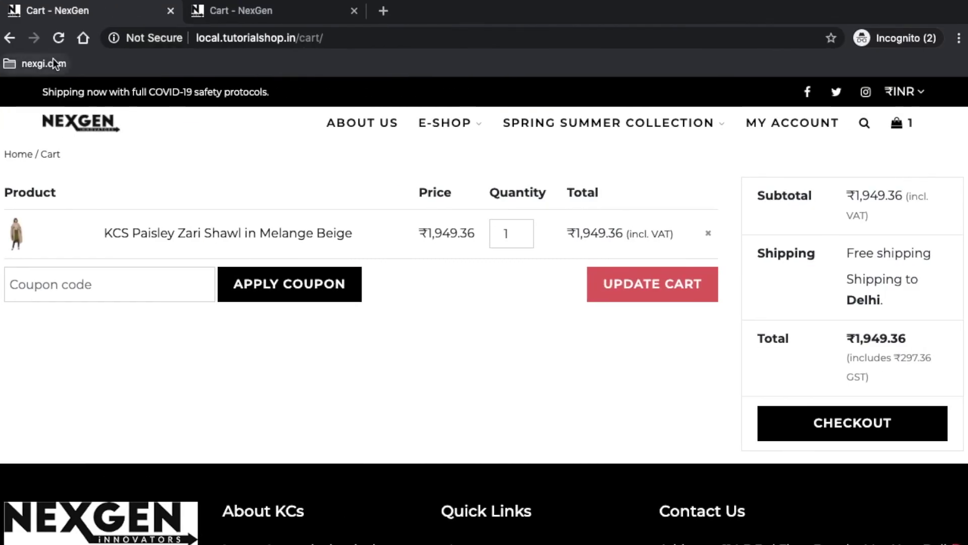
- Reload the cart and highlight the ₹1,652.00 shawl price and the ₹297.36 GST amount
click(59, 40)
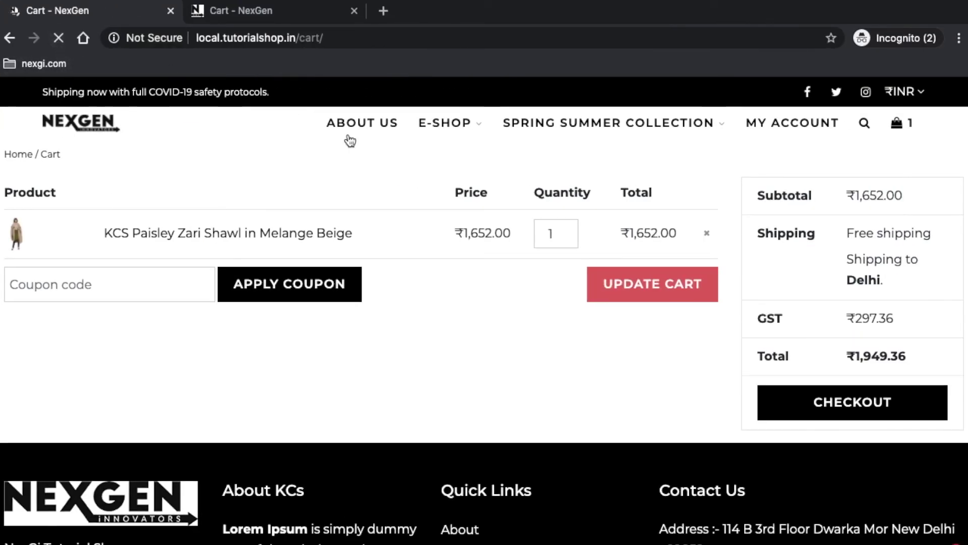
double_click(488, 232)
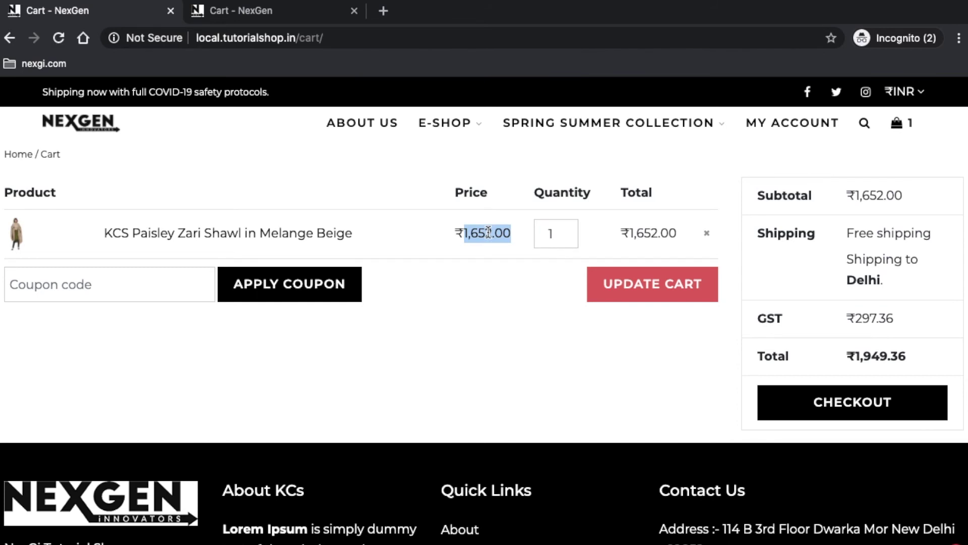
double_click(869, 317)
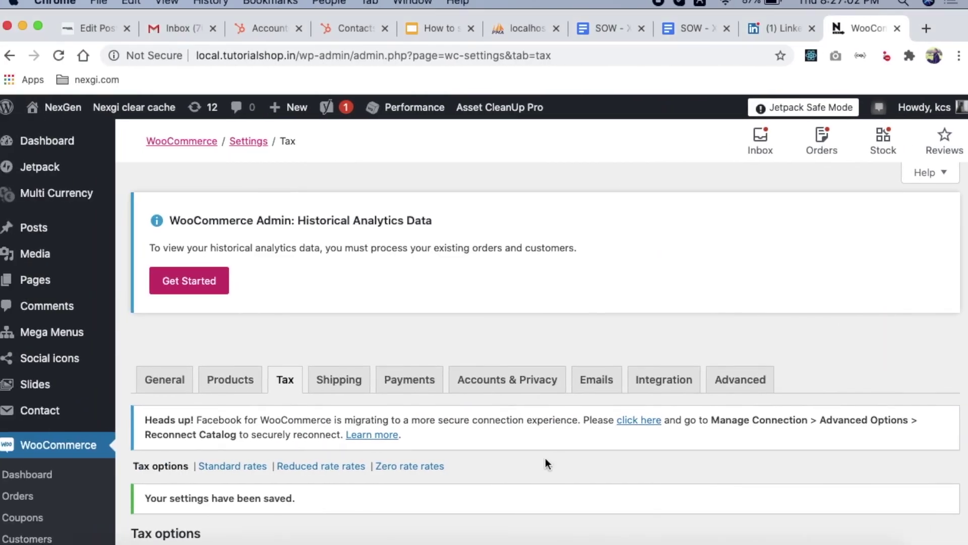
- Choose 'Yes, I will enter prices inclusive of tax' and save the tax settings
scroll(546, 458, down, 5)
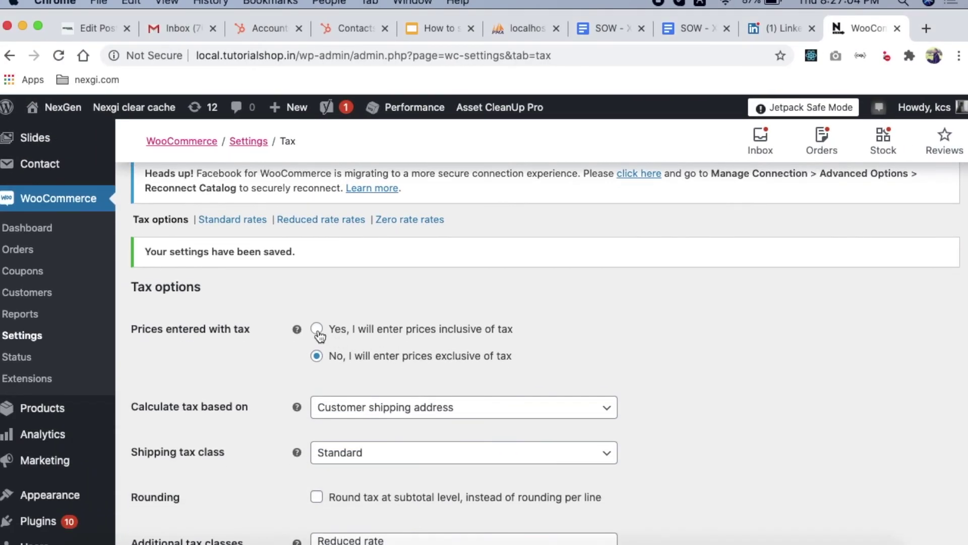
click(317, 331)
scroll(323, 356, down, 7)
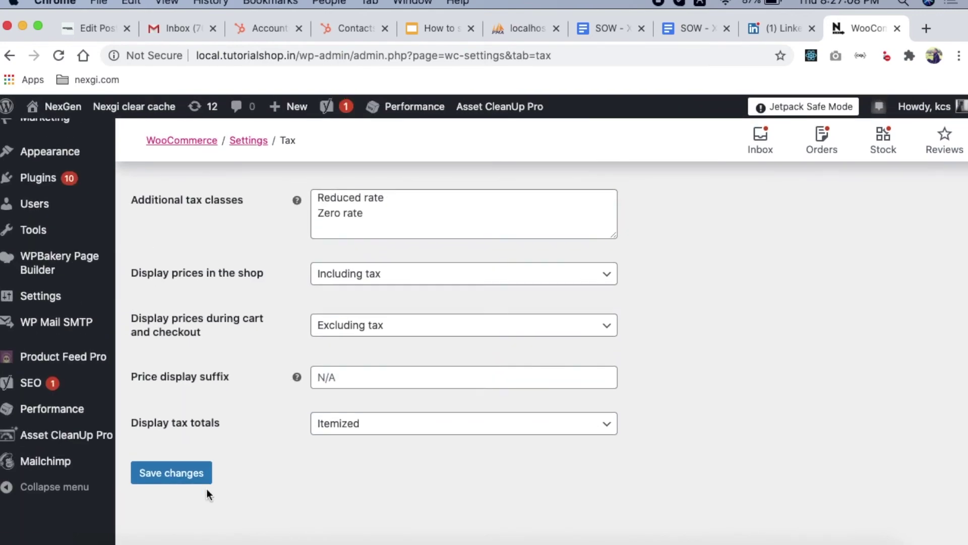
click(183, 481)
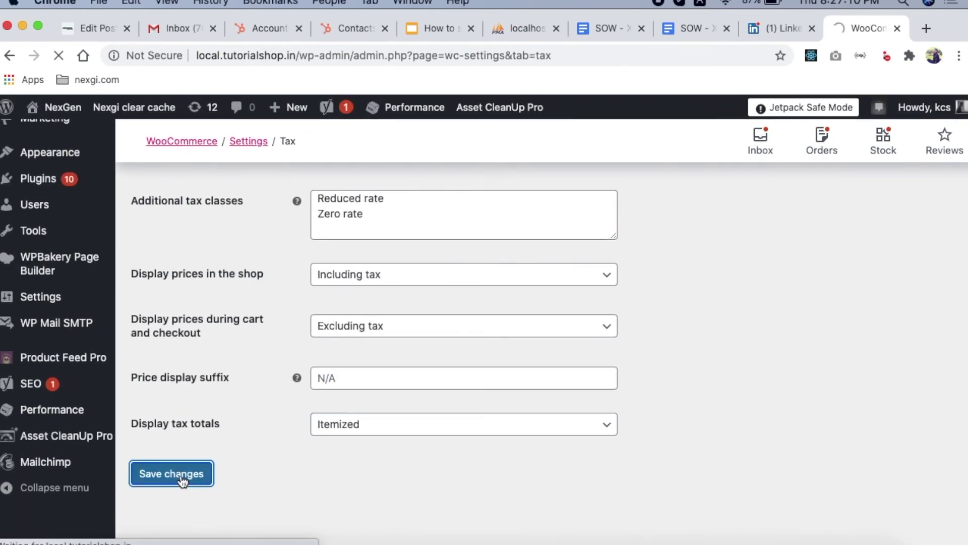
key(ctrl+Right)
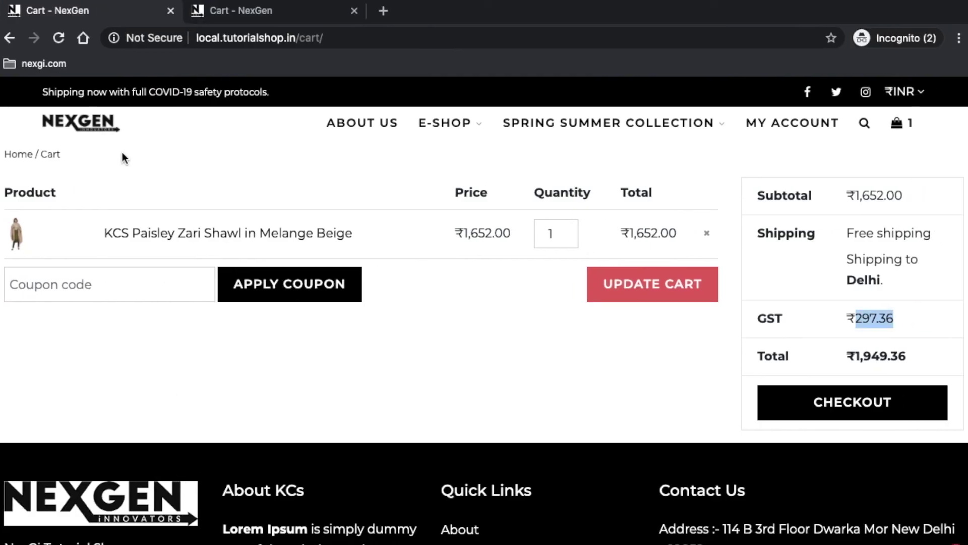
- Reload the cart and check the shawl's product page to confirm ₹1,400.00 ex. VAT plus ₹252.00 GST totals ₹1,652.00
click(58, 39)
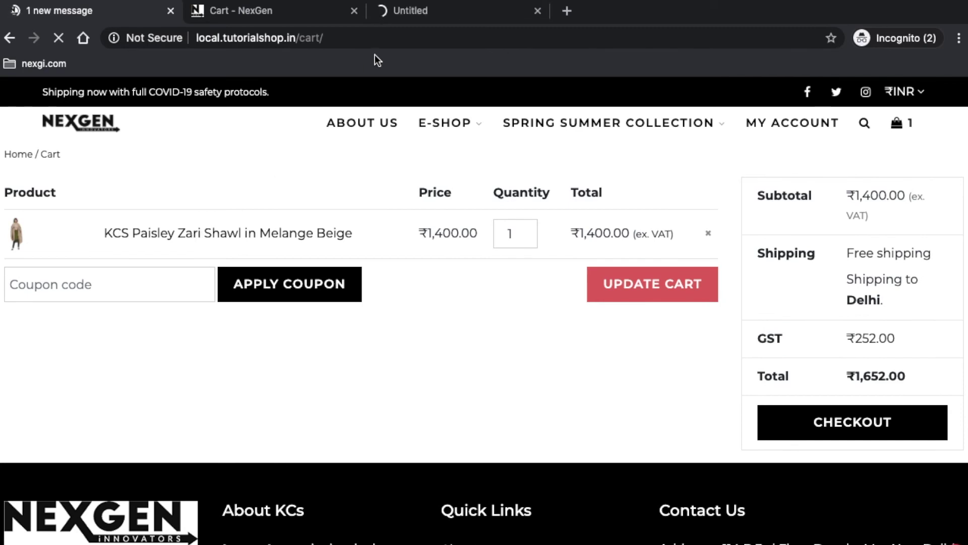
click(412, 14)
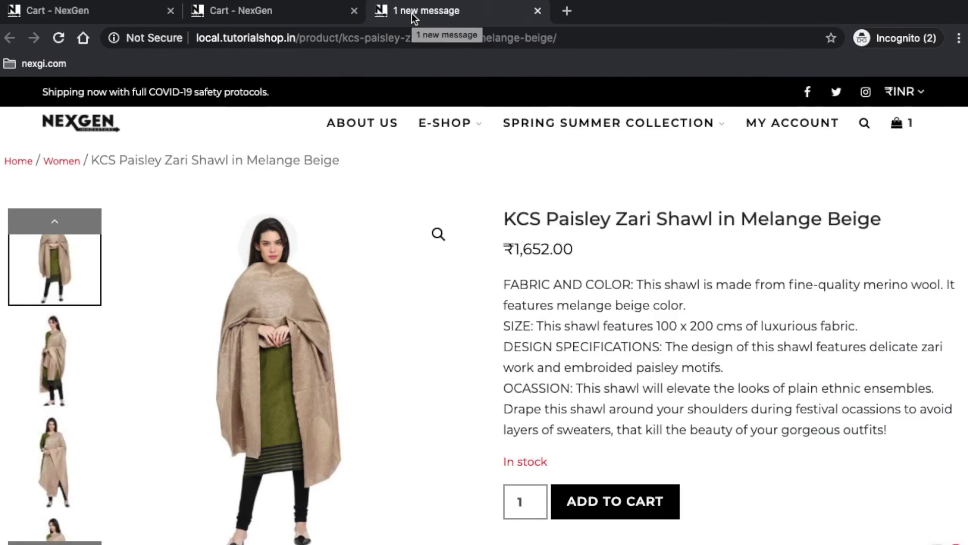
click(86, 13)
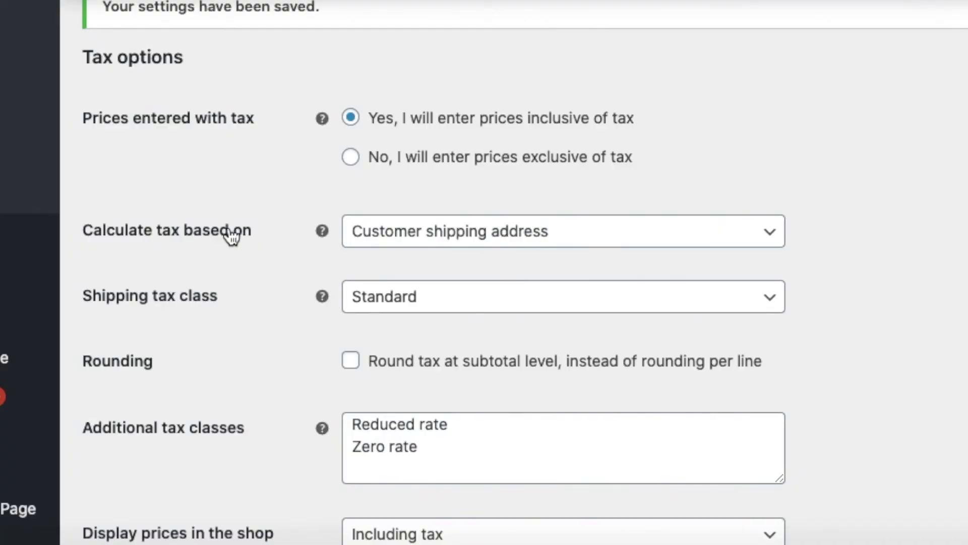
scroll(193, 362, down, 3)
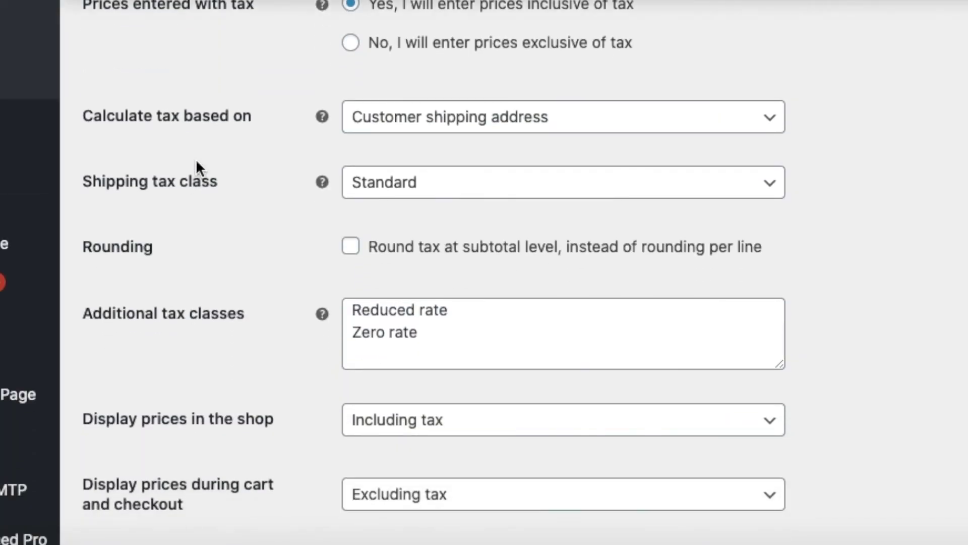